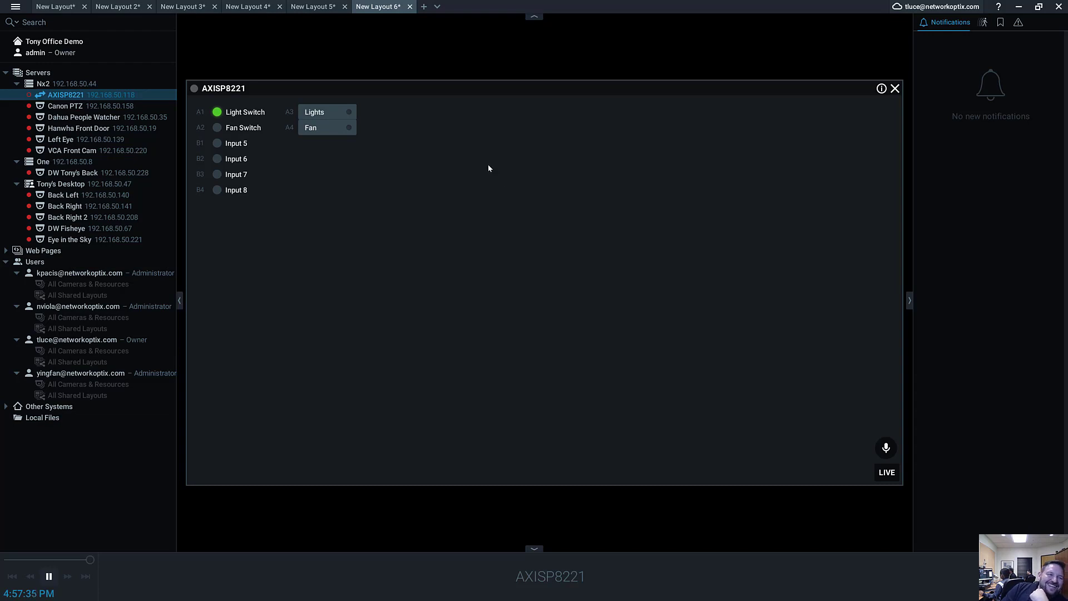
Enable the tile interface in the AXISP8221 I/O module's port settings and save the change.
right_click(508, 202)
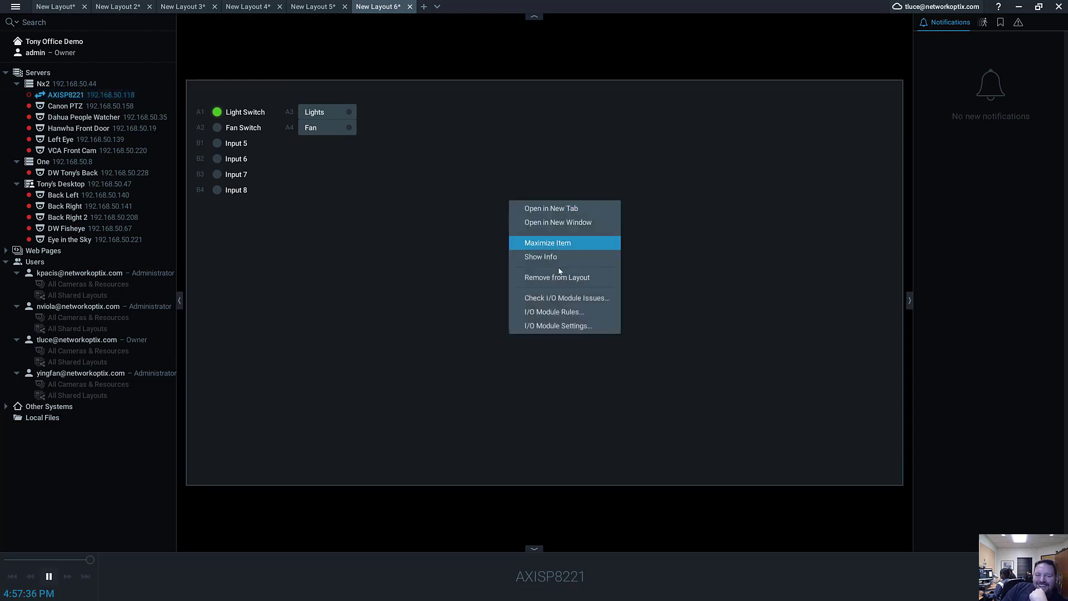
click(588, 333)
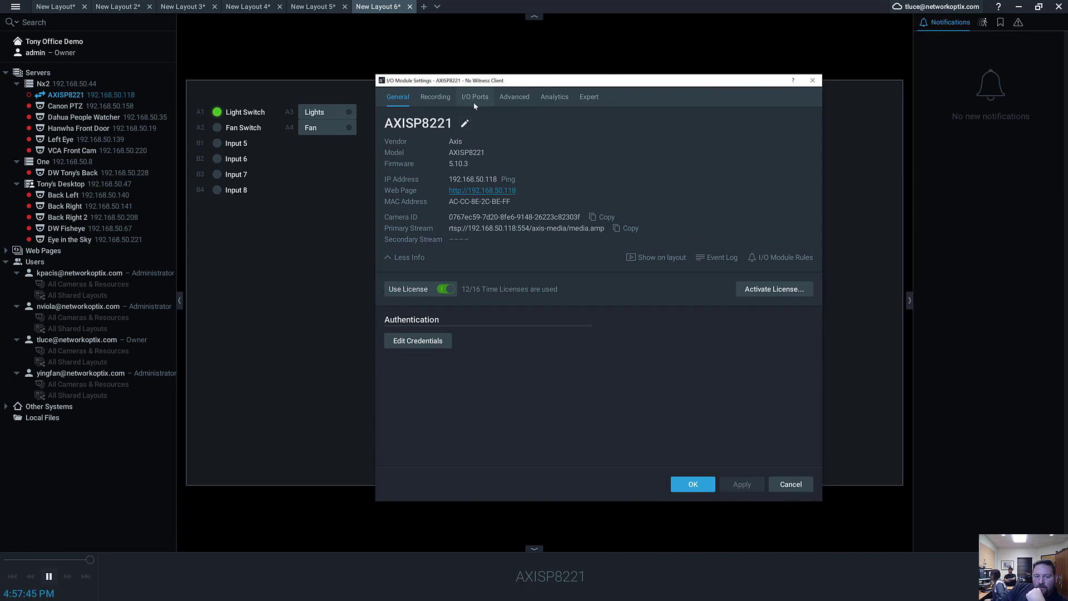
click(459, 98)
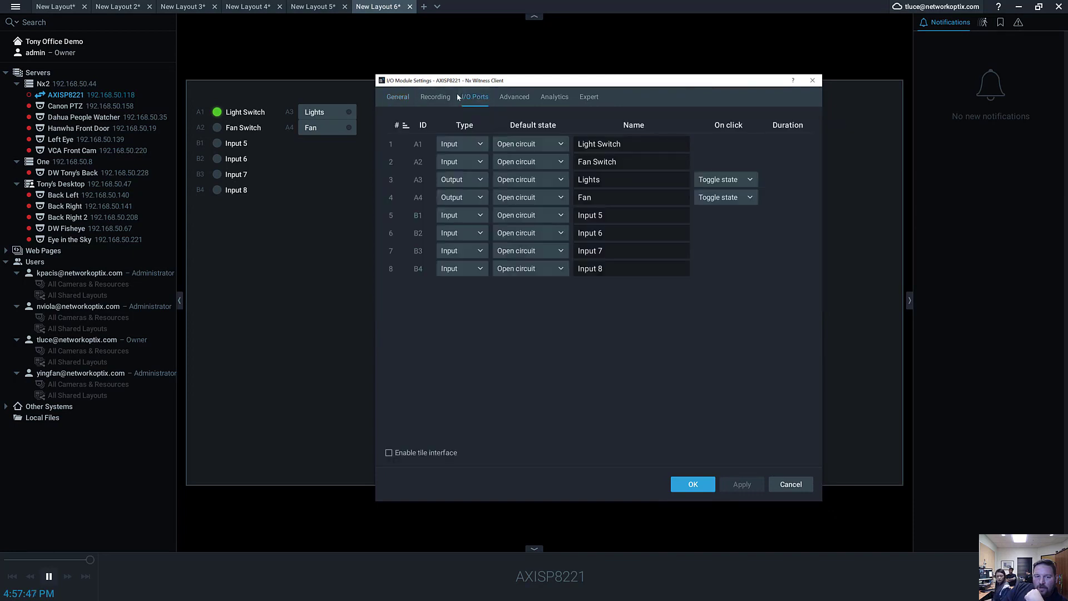
drag(516, 80, 754, 43)
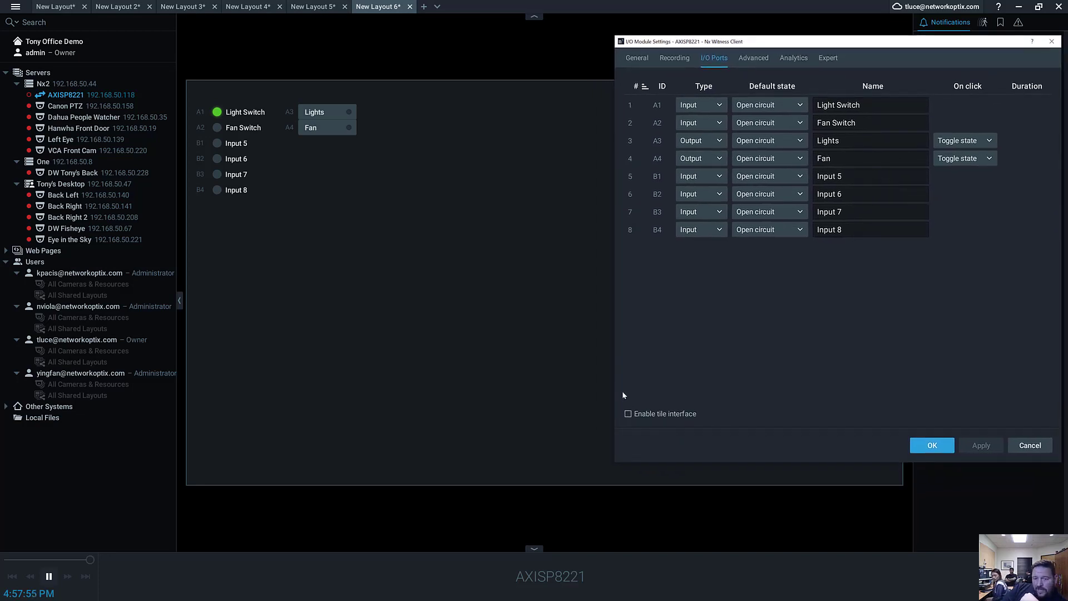
click(629, 413)
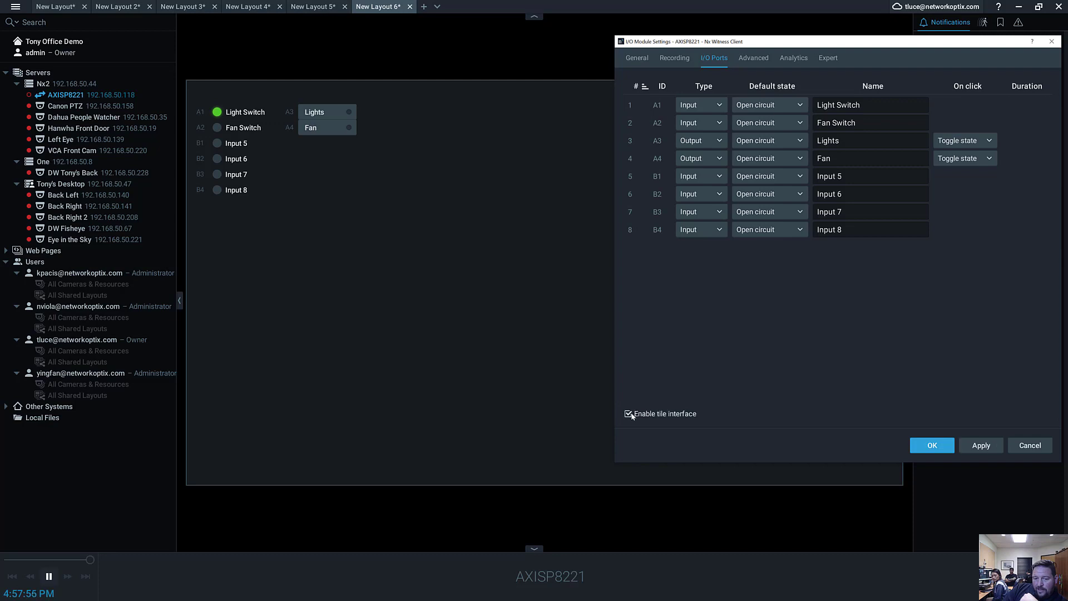
click(981, 445)
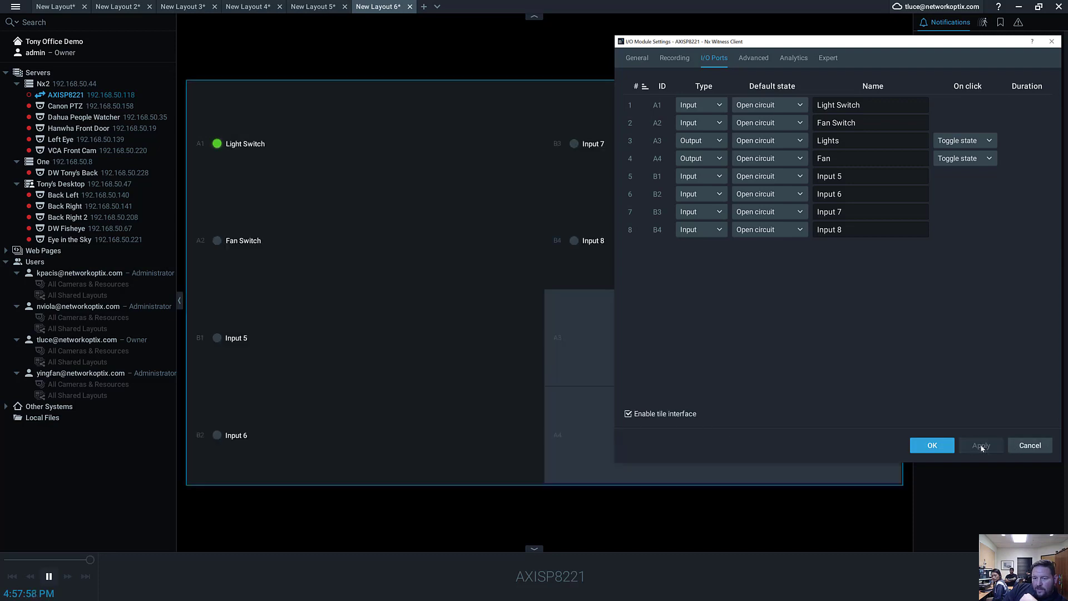
click(943, 446)
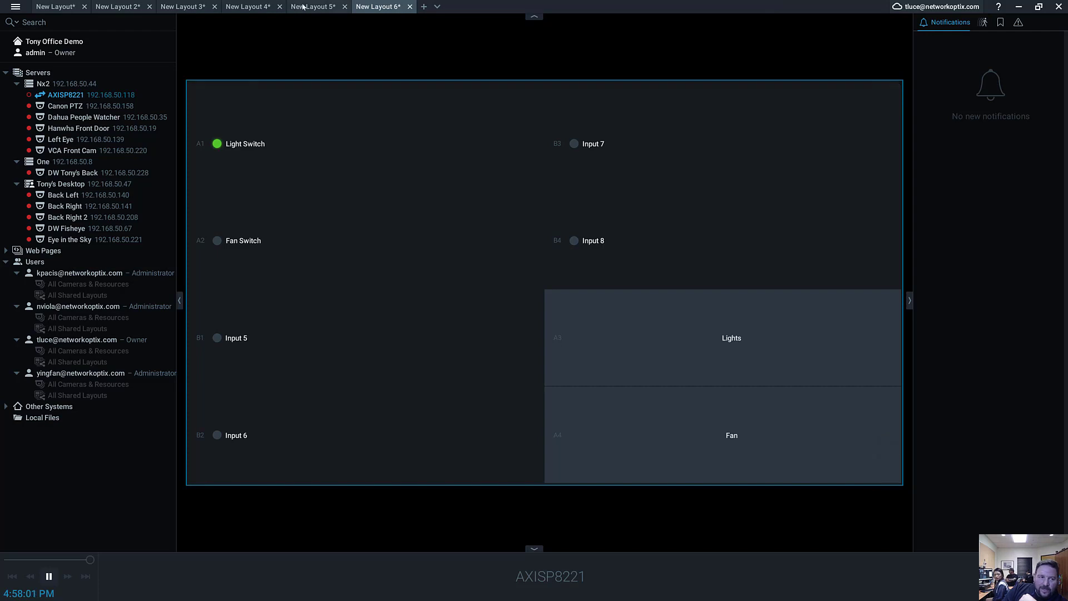
Add the Canon PTZ, Dahua People Watcher and Left Eye cameras to the layout and swap the AXISP8221 tile with Dahua People Watcher.
drag(65, 105, 391, 270)
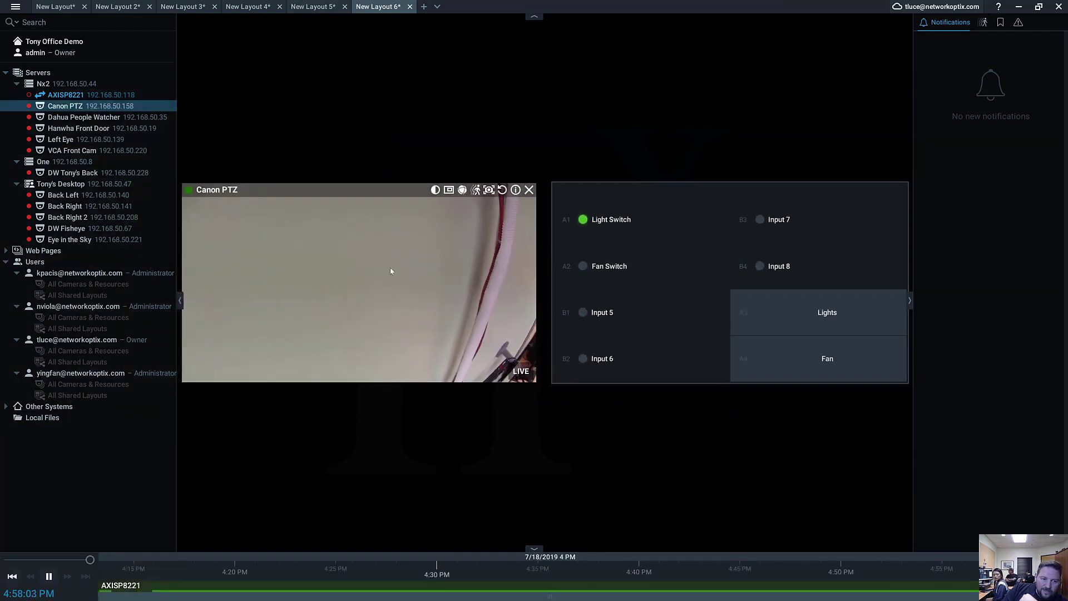
drag(83, 117, 311, 145)
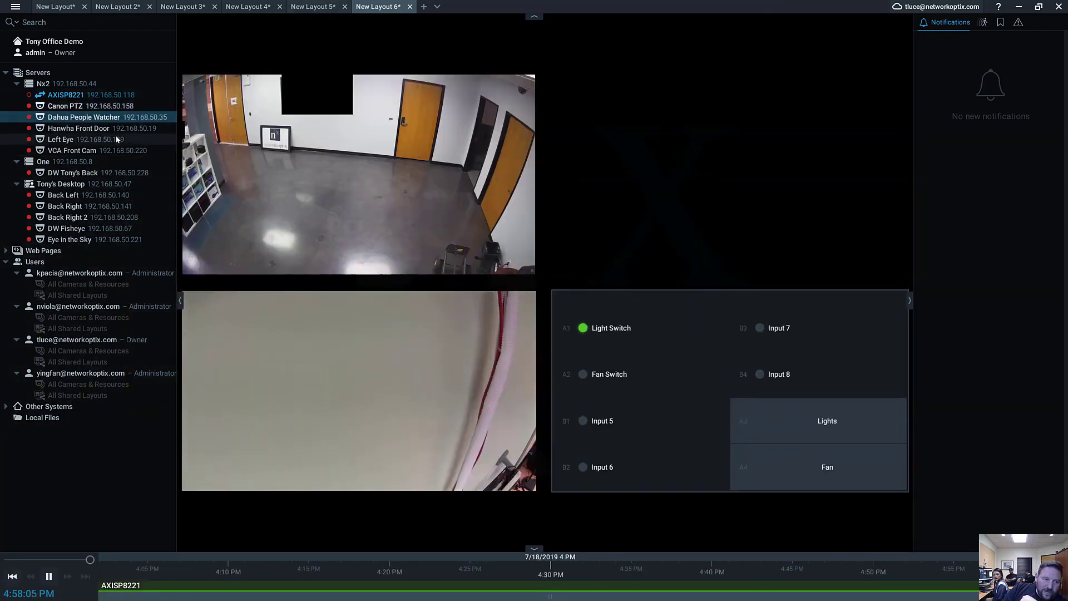
drag(117, 139, 629, 251)
drag(673, 309, 443, 115)
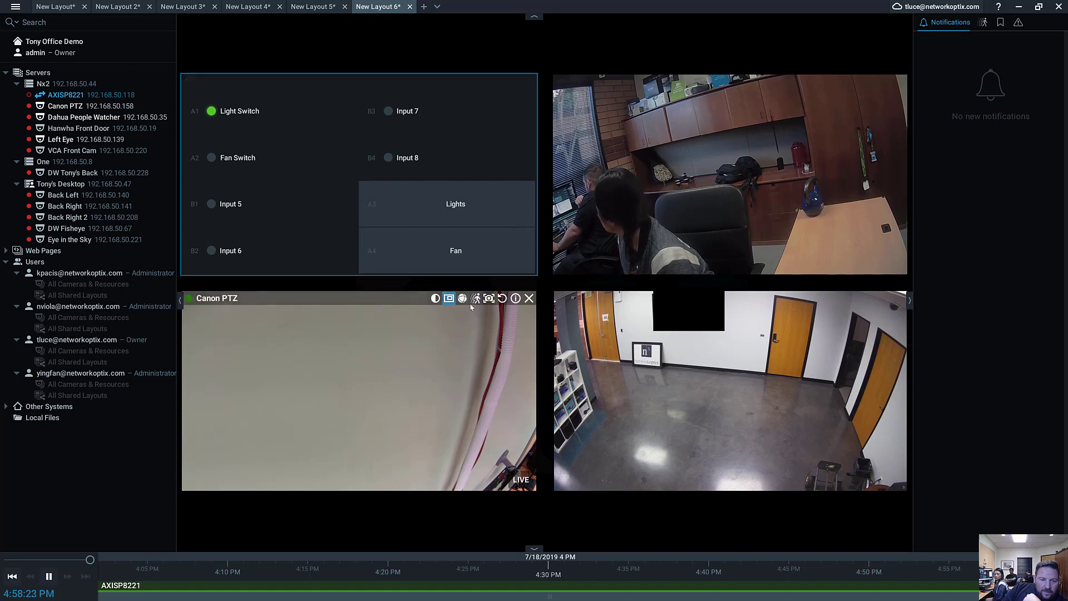
right_click(386, 334)
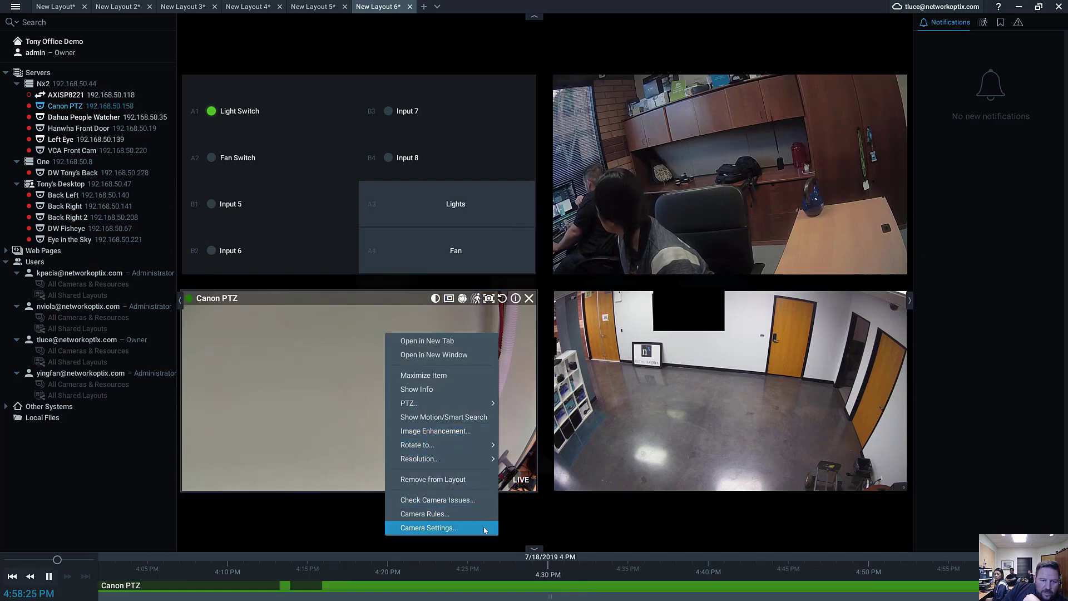
click(528, 403)
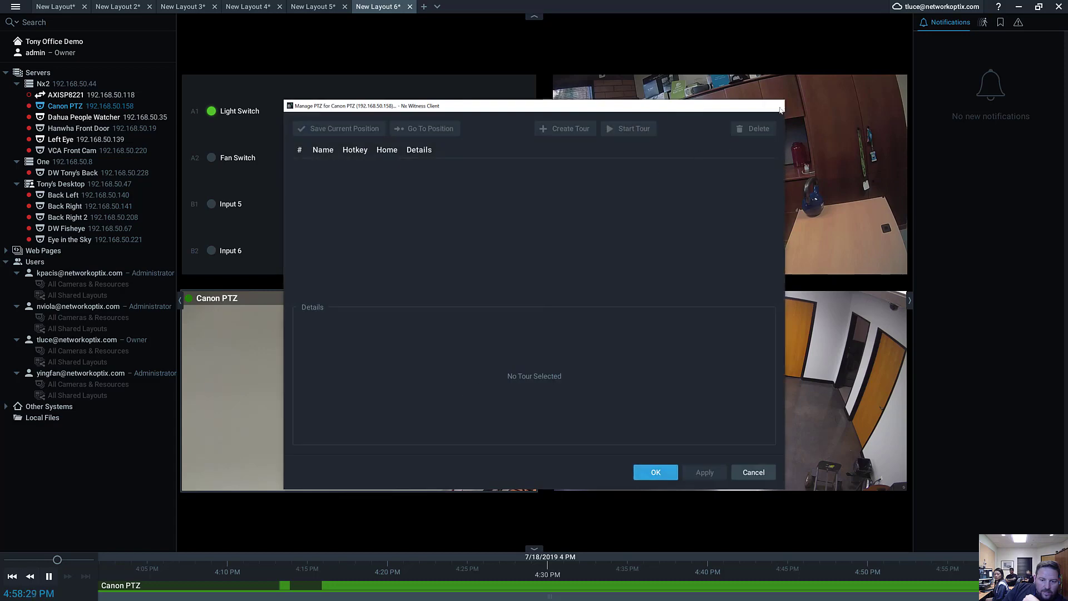
click(778, 106)
Replace the Canon PTZ camera on the layout with Eye in the Sky and create a zoom window over its wall-mounted equipment board.
click(530, 299)
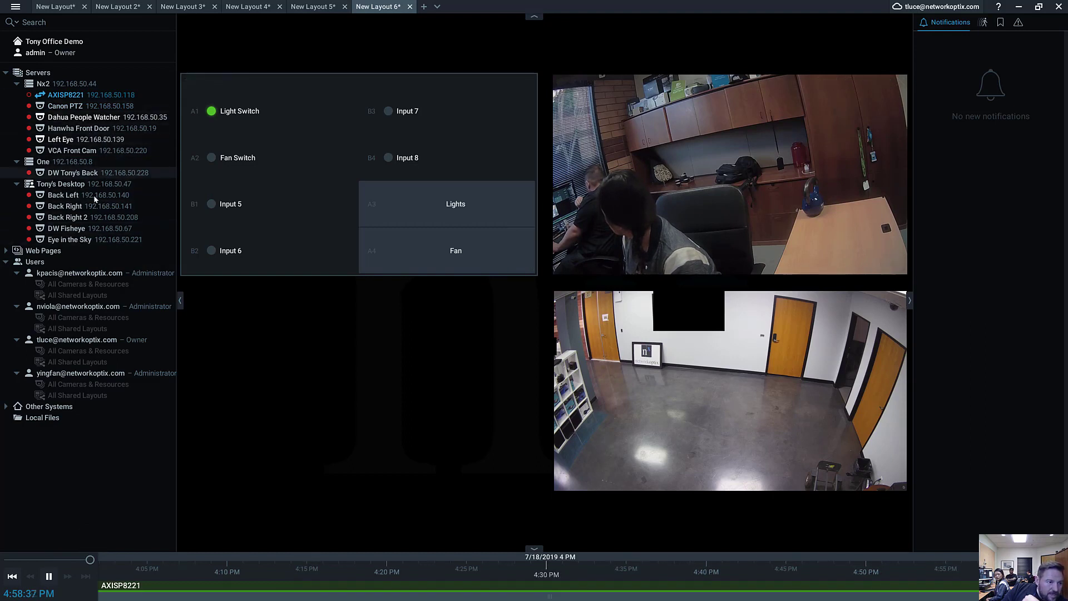
drag(103, 243, 385, 352)
click(418, 298)
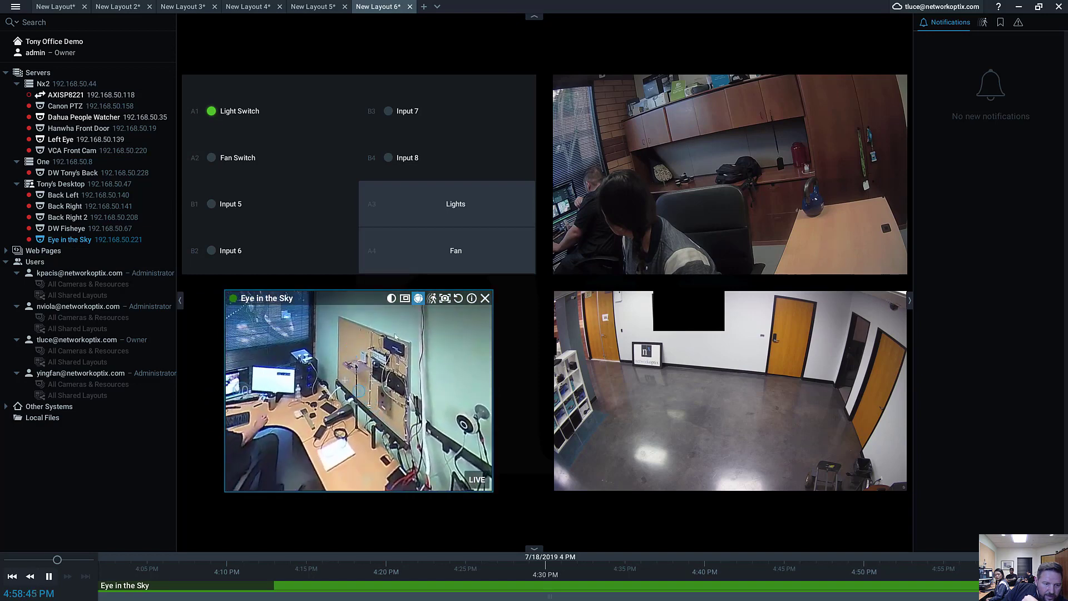
click(418, 298)
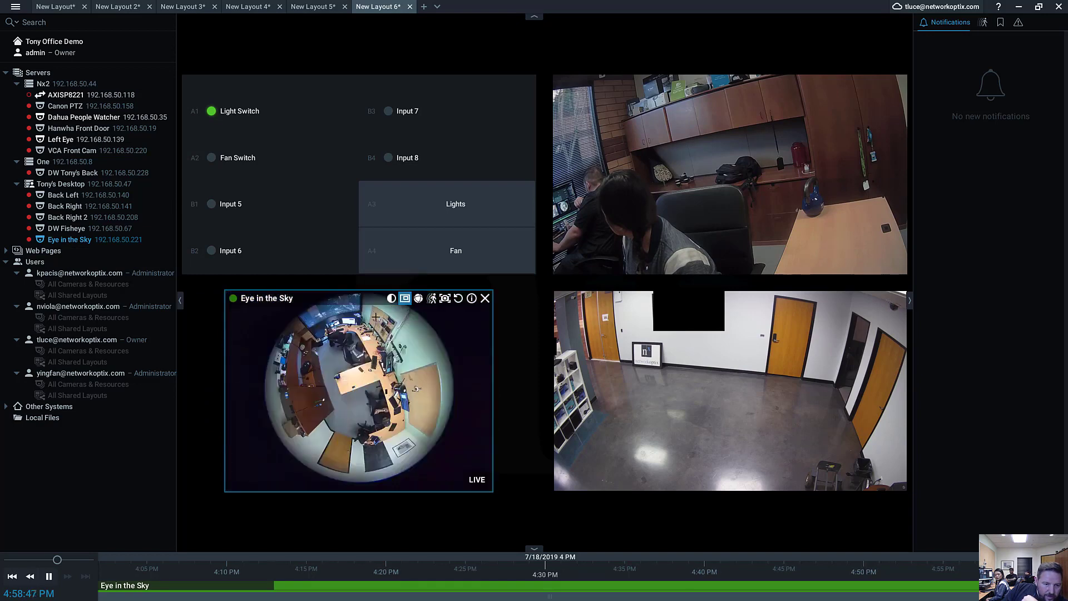
drag(376, 317, 397, 335)
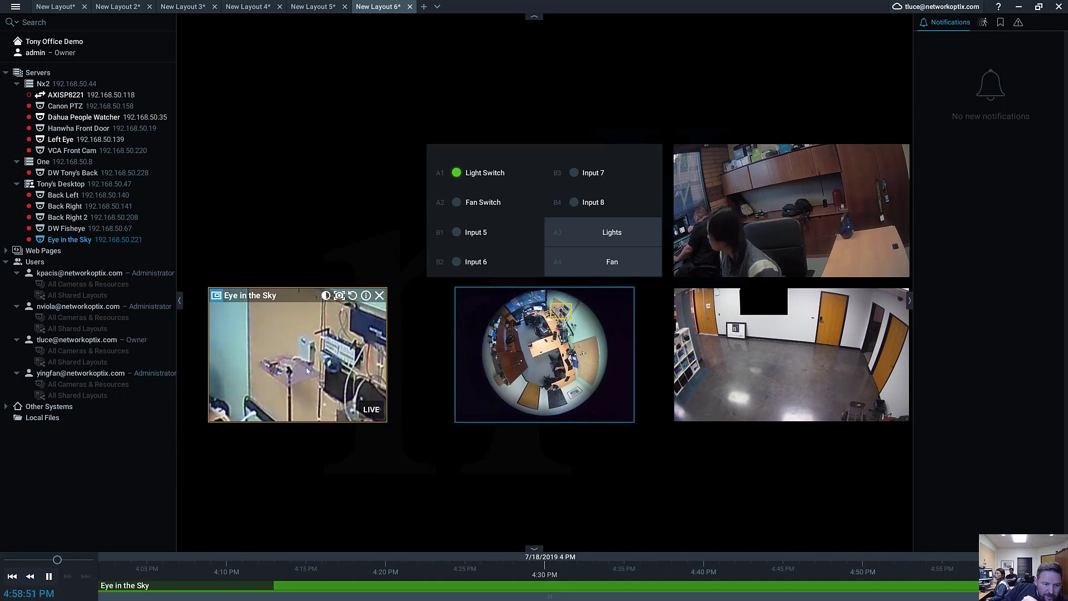
Test the Lights and Fan outputs on the AXISP8221 tile by switching each one on and off again.
click(597, 236)
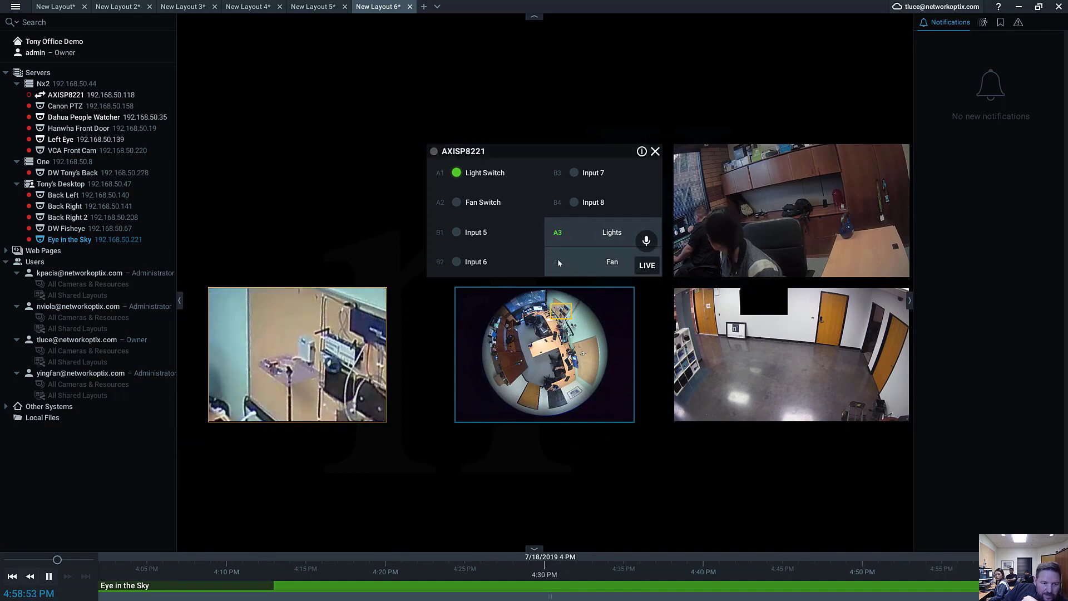
click(589, 261)
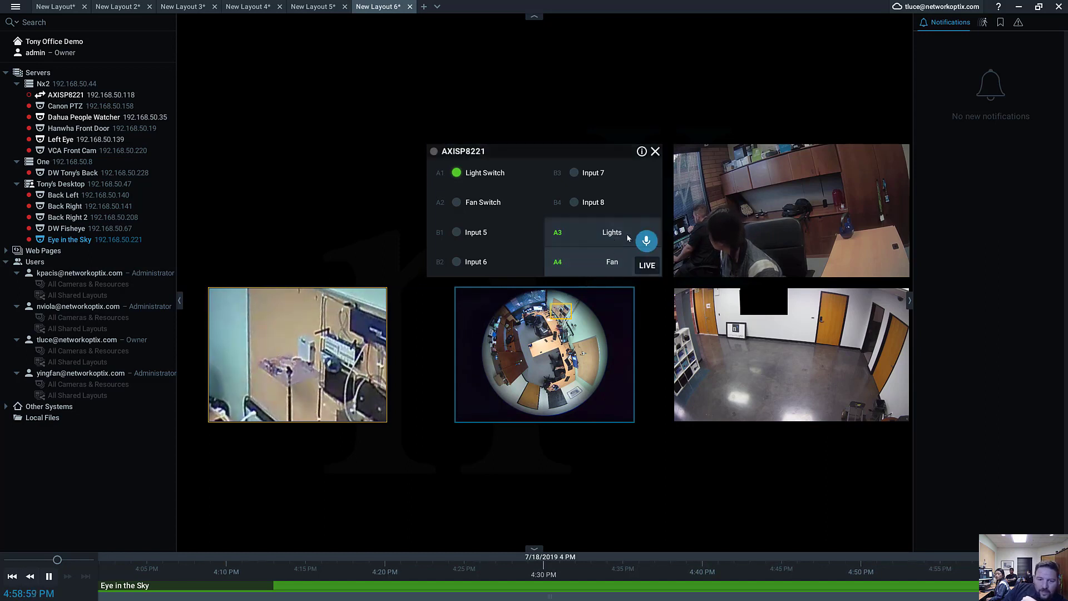
click(621, 236)
click(602, 260)
click(646, 242)
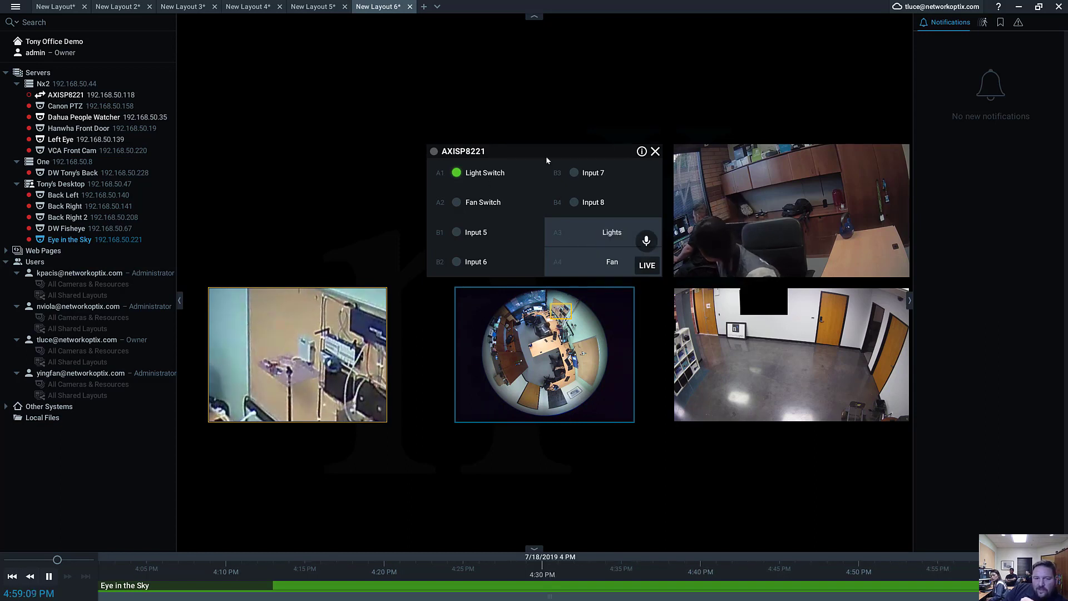
Place the AXISP8221 tile above the zoom window and open its I/O port settings.
drag(608, 148, 388, 136)
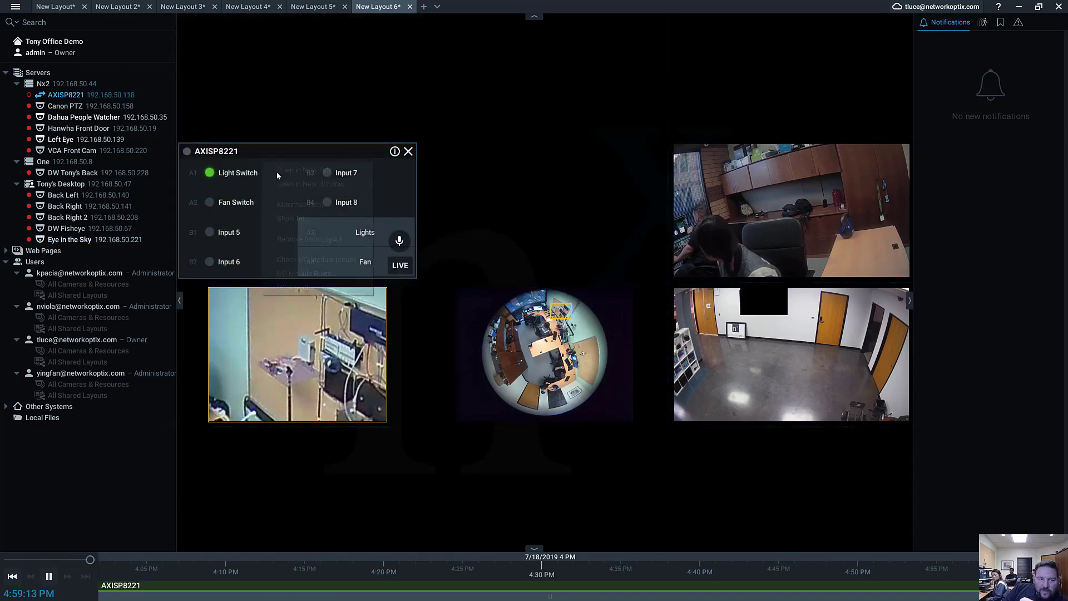
right_click(262, 164)
click(311, 285)
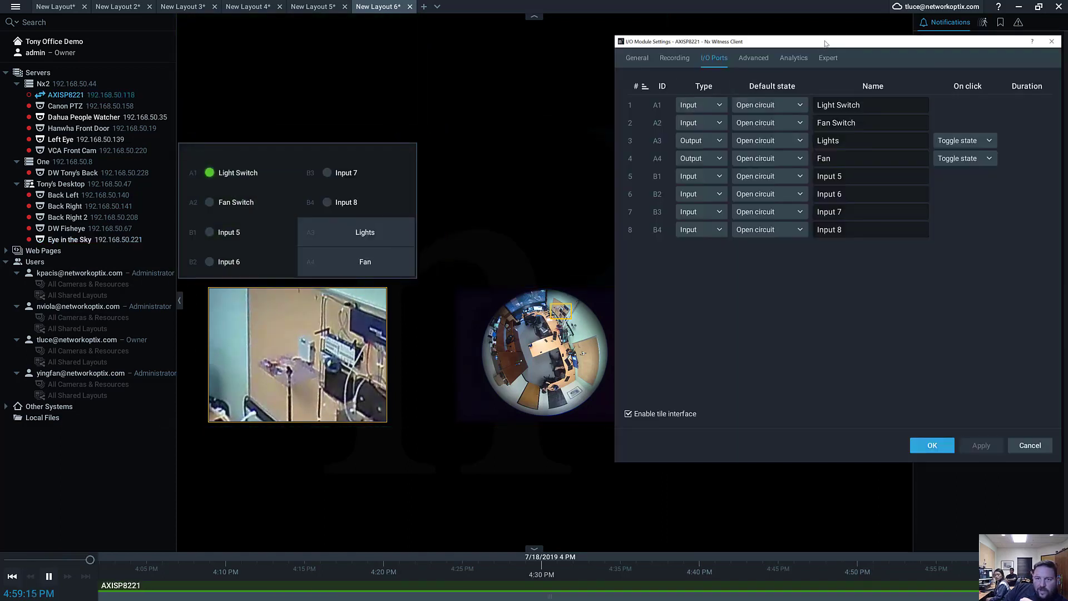
drag(826, 43, 550, 49)
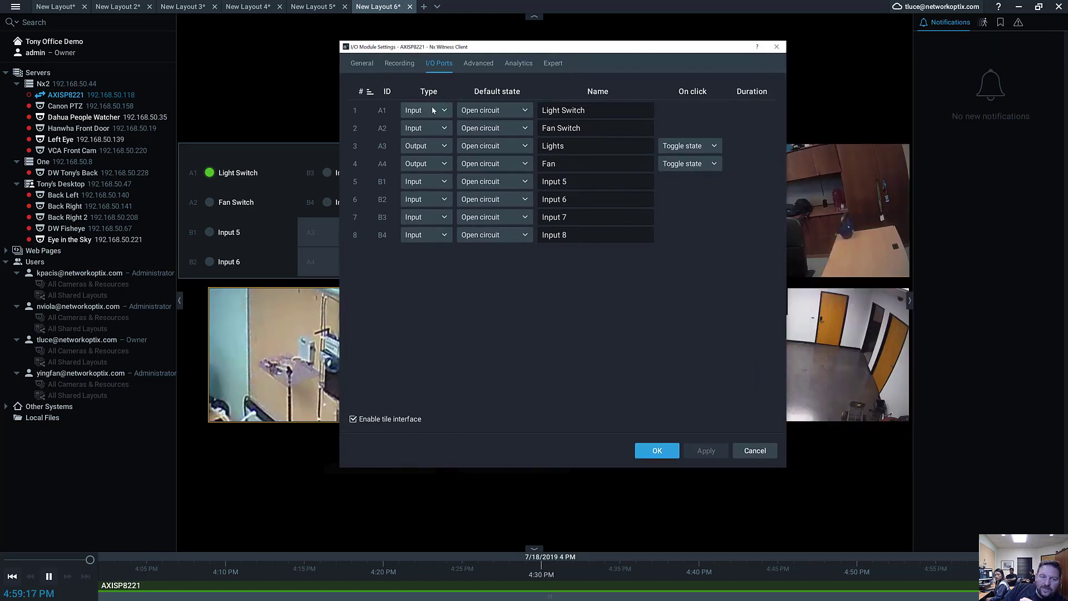
drag(491, 47, 510, 54)
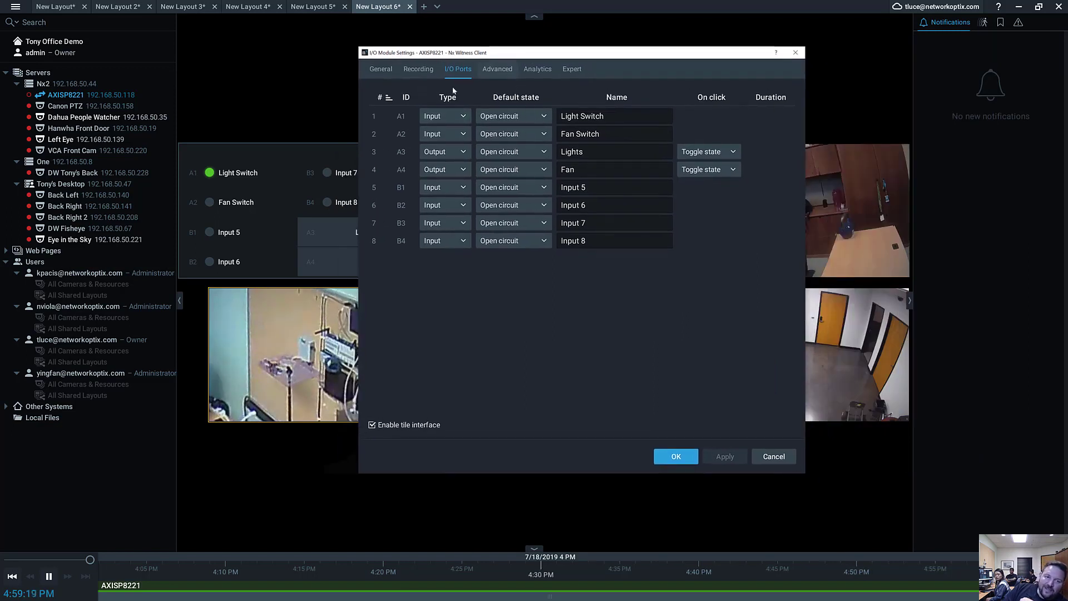
Examine port A1's type and default-state options, close the settings unsaved, and move the AXISP8221 tile back above the fisheye view.
click(441, 114)
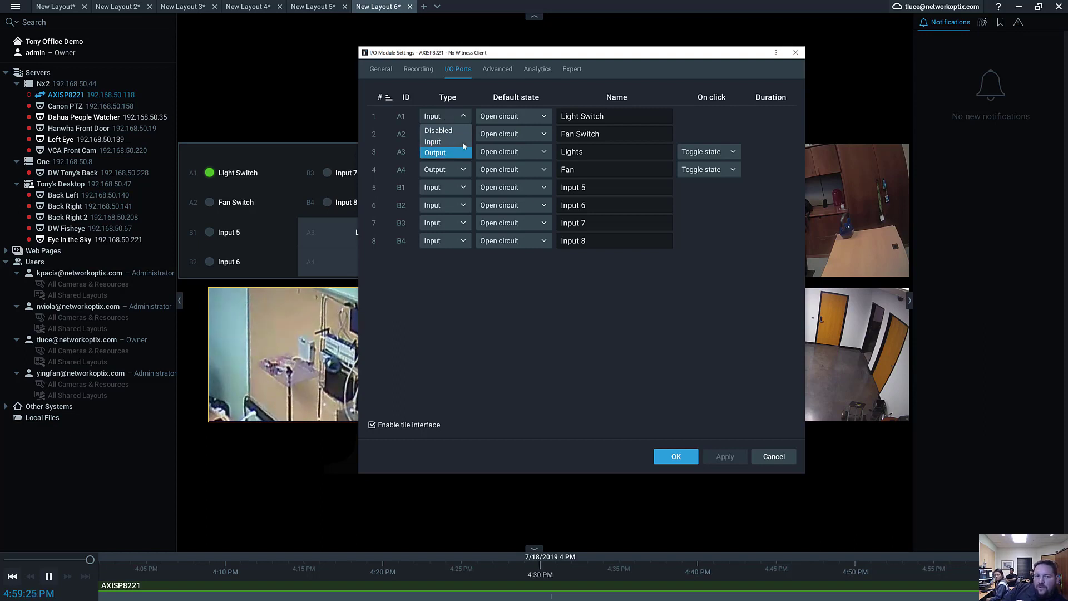
click(544, 117)
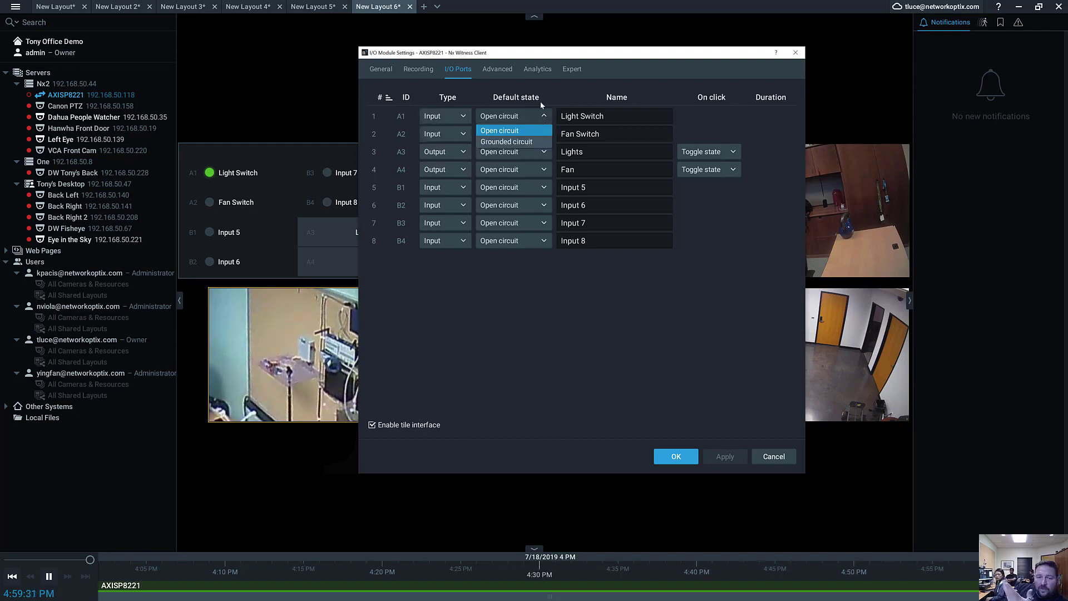
click(589, 95)
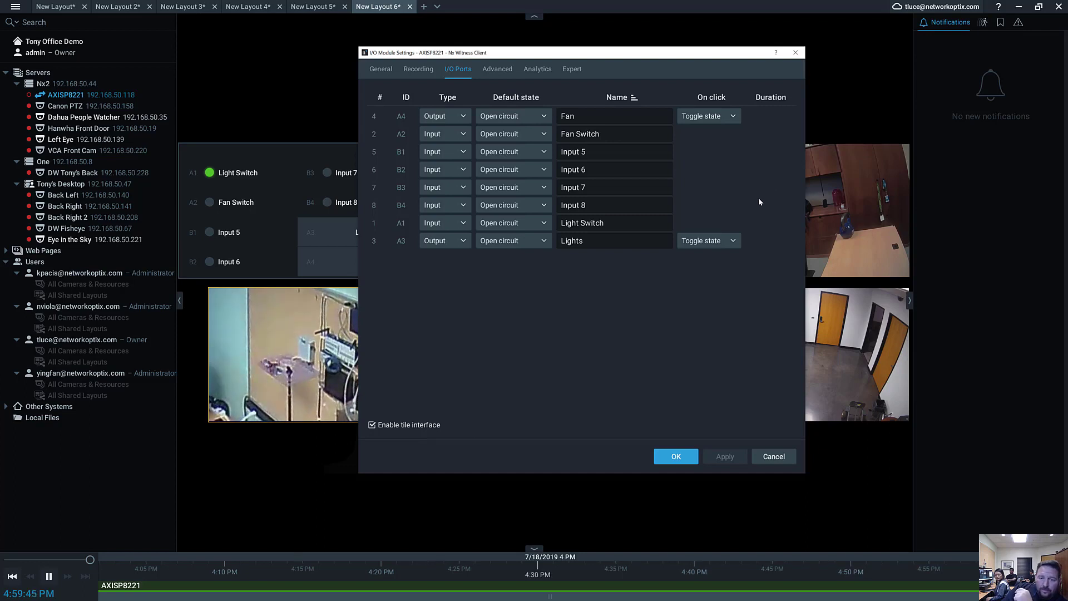
click(774, 455)
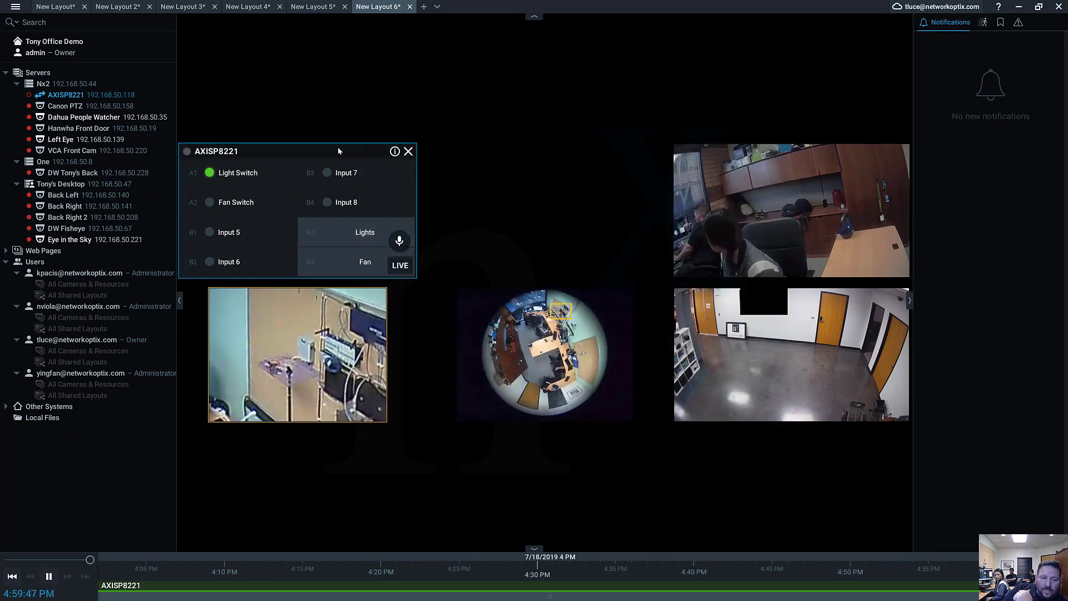
drag(338, 151, 596, 164)
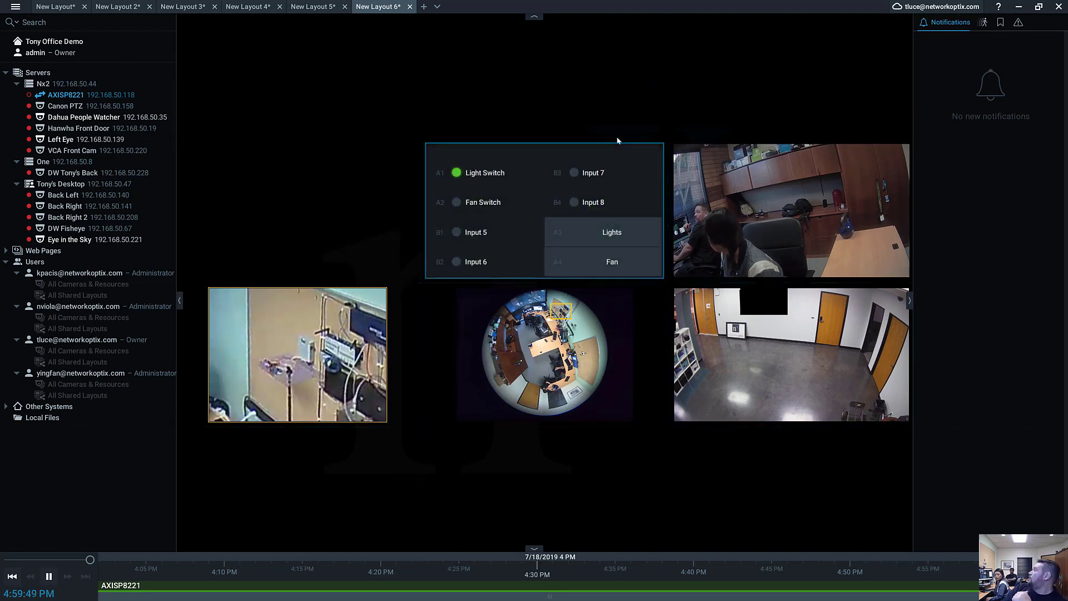